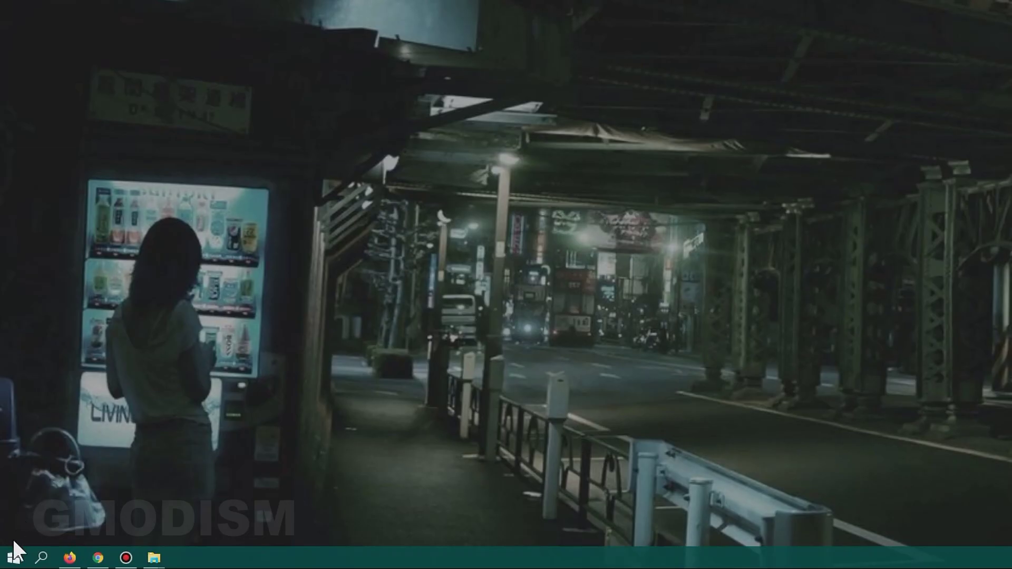
Search Control Panel for 'disk' and open 'Create and format hard disk partitions'.
{"action": "right_click", "coordinate": [11, 557]}
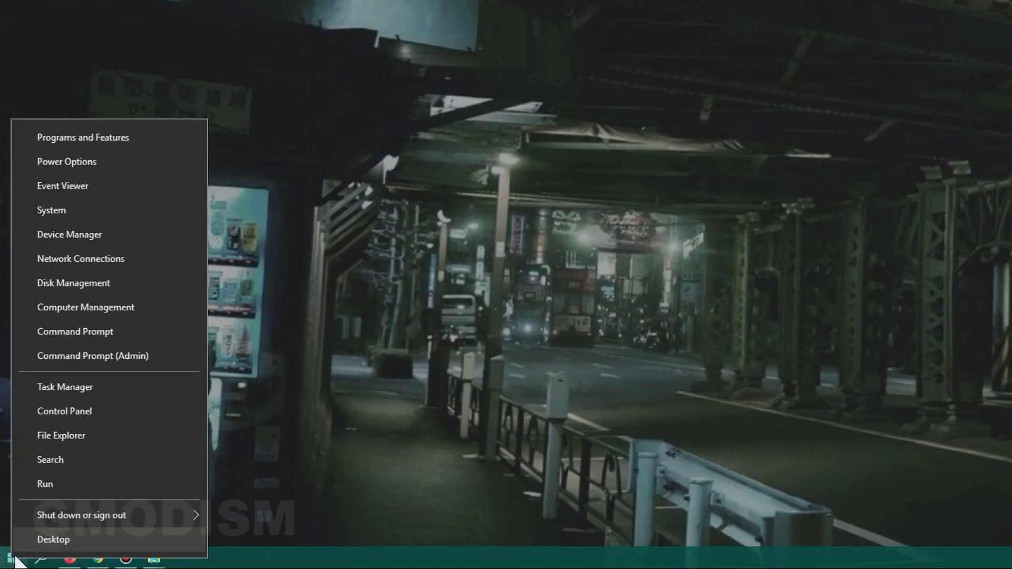
{"action": "left_click", "coordinate": [89, 408]}
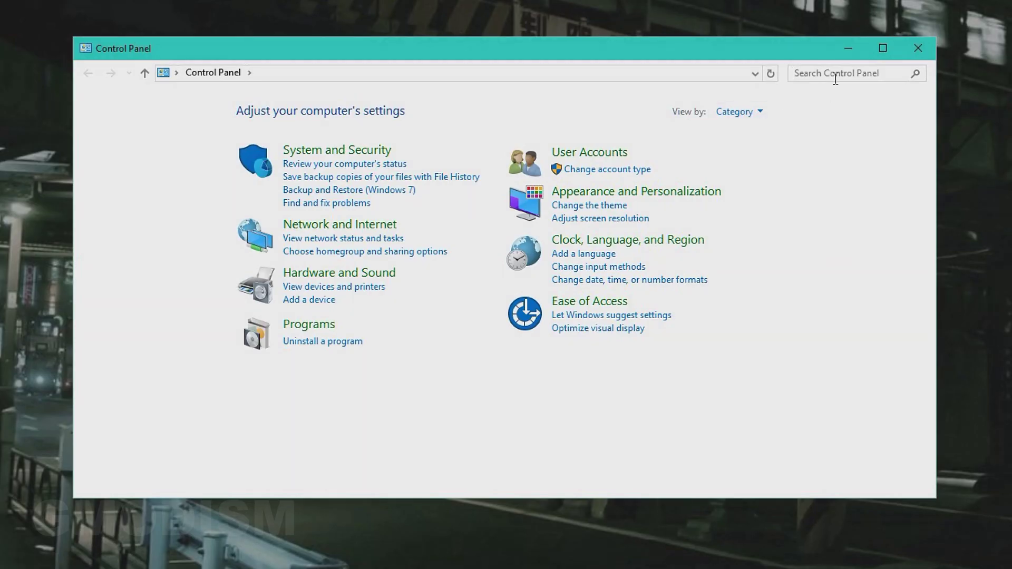
{"action": "left_click", "coordinate": [688, 286]}
{"action": "type", "text": "disk"}
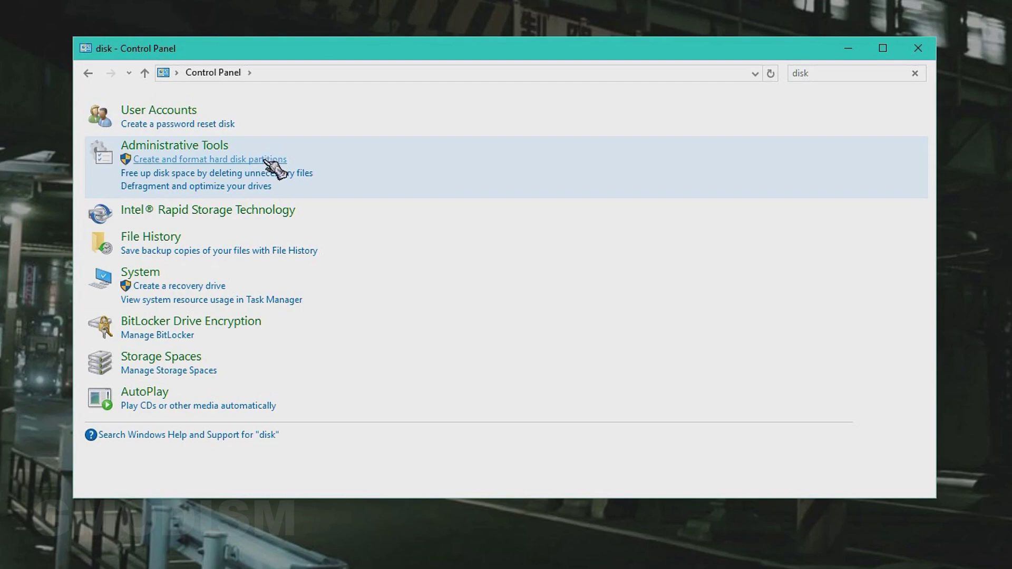
{"action": "left_click", "coordinate": [265, 159]}
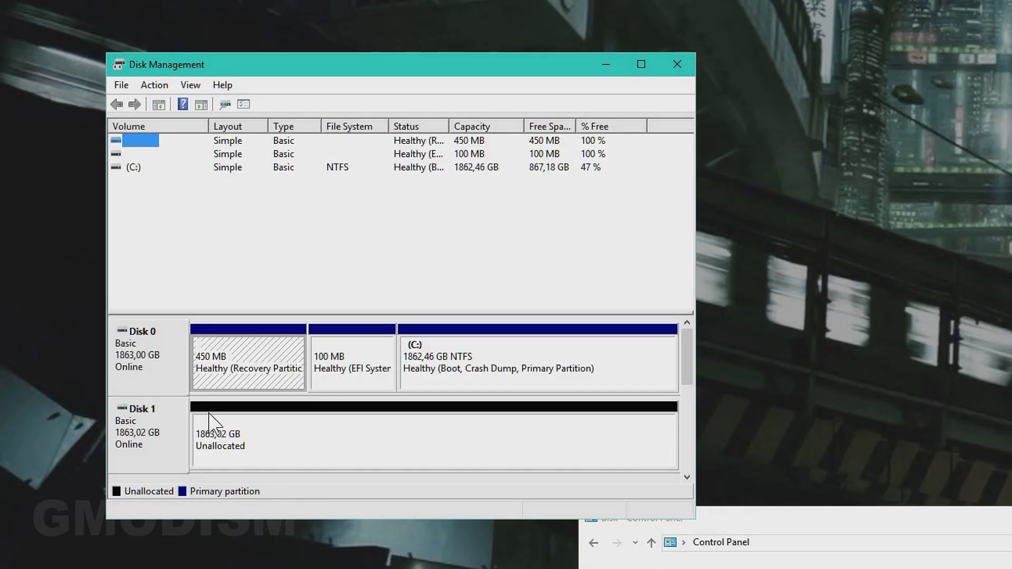
Select Disk 1's 1863,02 GB unallocated space and scroll to view all disks.
{"action": "left_click", "coordinate": [215, 415]}
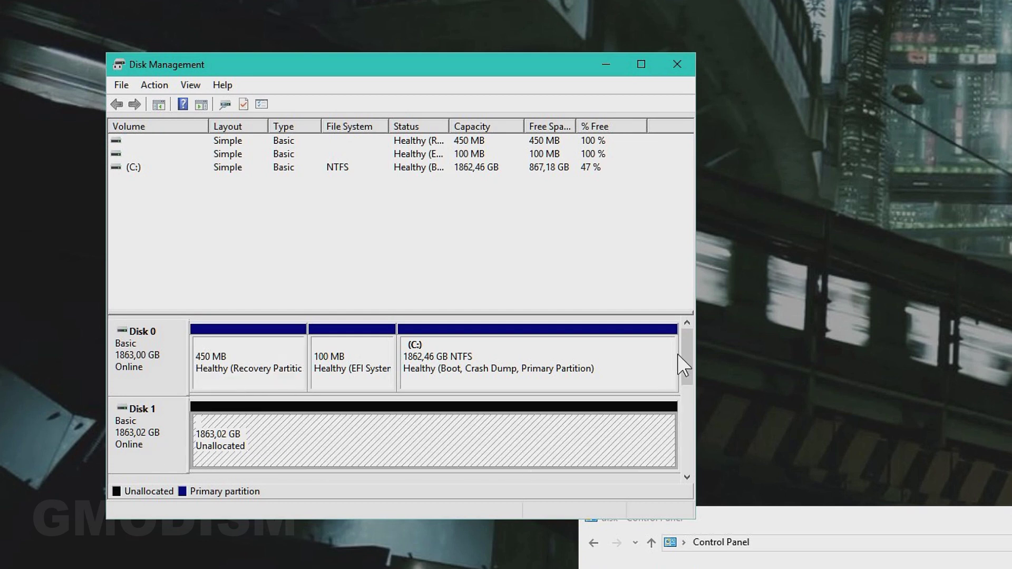
{"action": "mouse_move", "coordinate": [689, 357]}
{"action": "left_mouse_down"}
{"action": "mouse_move", "coordinate": [671, 479]}
{"action": "mouse_move", "coordinate": [691, 356]}
{"action": "left_mouse_up"}
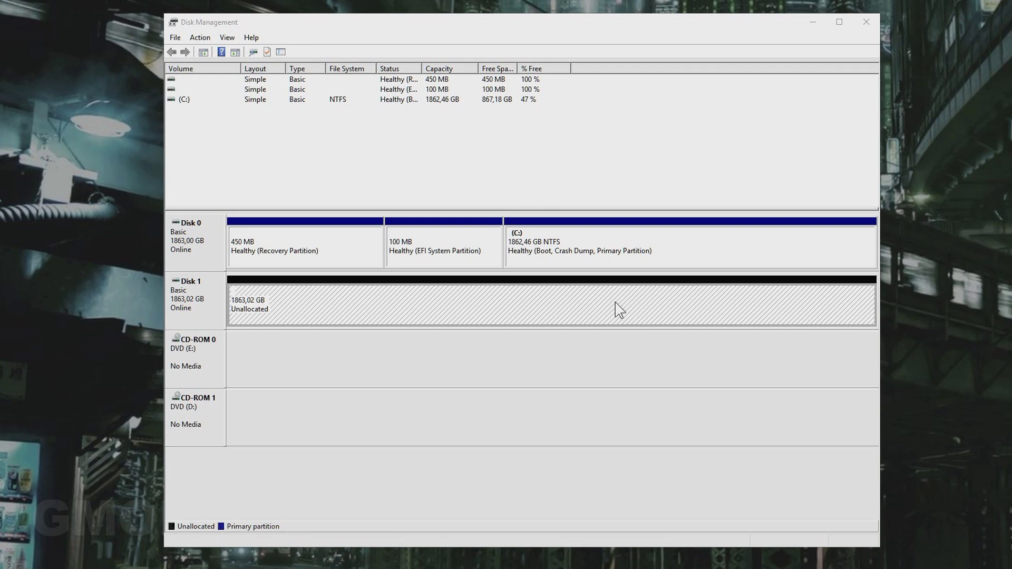
Start the New Simple Volume wizard on Disk 1's unallocated space.
{"action": "left_click", "coordinate": [350, 296]}
{"action": "mouse_move", "coordinate": [259, 20]}
{"action": "left_mouse_down"}
{"action": "mouse_move", "coordinate": [286, 26]}
{"action": "mouse_move", "coordinate": [272, 29]}
{"action": "left_mouse_up"}
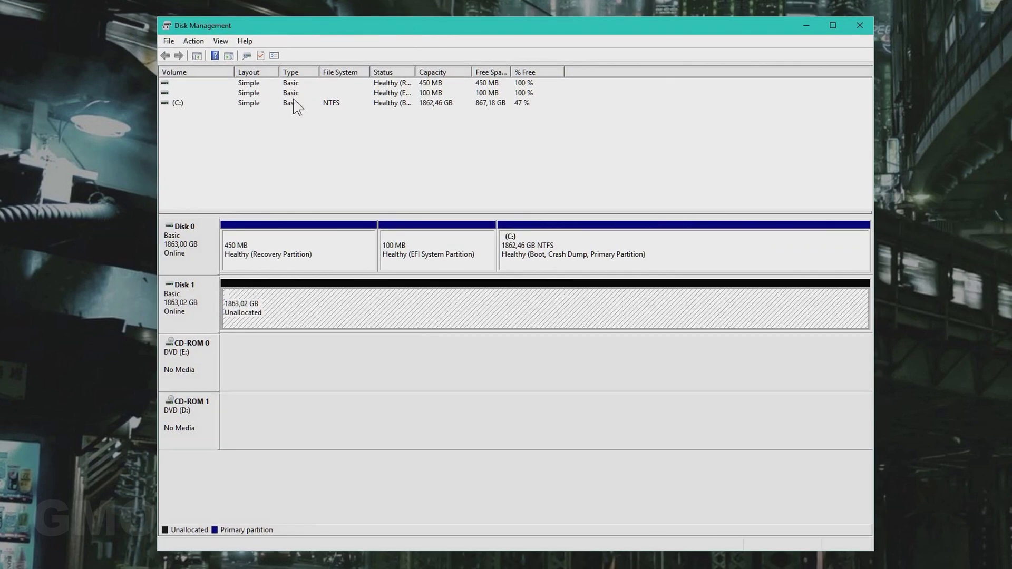
{"action": "right_click", "coordinate": [407, 289]}
{"action": "right_click", "coordinate": [281, 312]}
{"action": "left_click", "coordinate": [340, 320]}
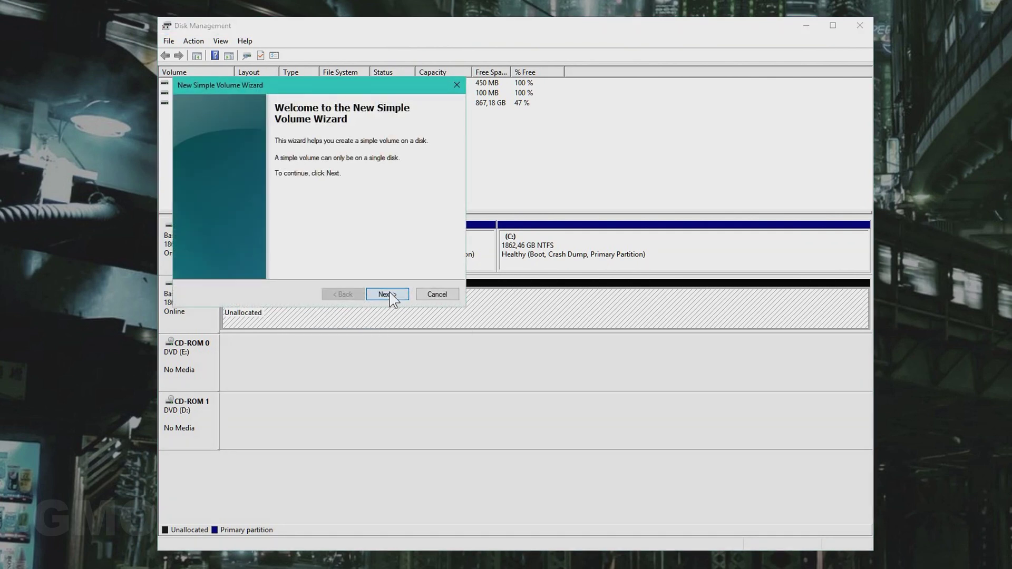
Keep the full 1907727 MB size, drive letter F and NTFS to reach the summary.
{"action": "left_click", "coordinate": [388, 294]}
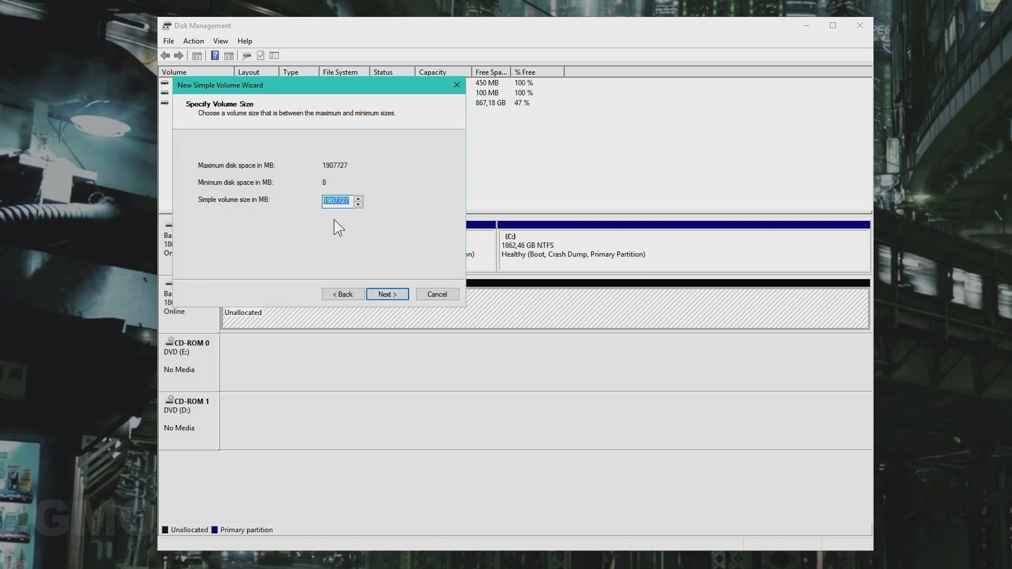
{"action": "left_click", "coordinate": [391, 294]}
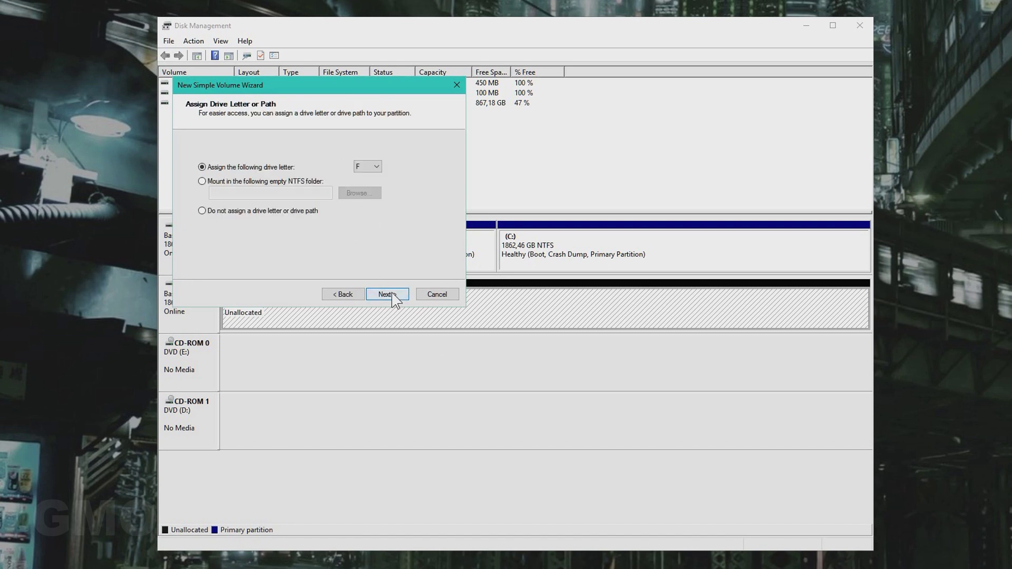
{"action": "left_click", "coordinate": [369, 166]}
{"action": "left_click", "coordinate": [410, 168]}
{"action": "left_click", "coordinate": [394, 299]}
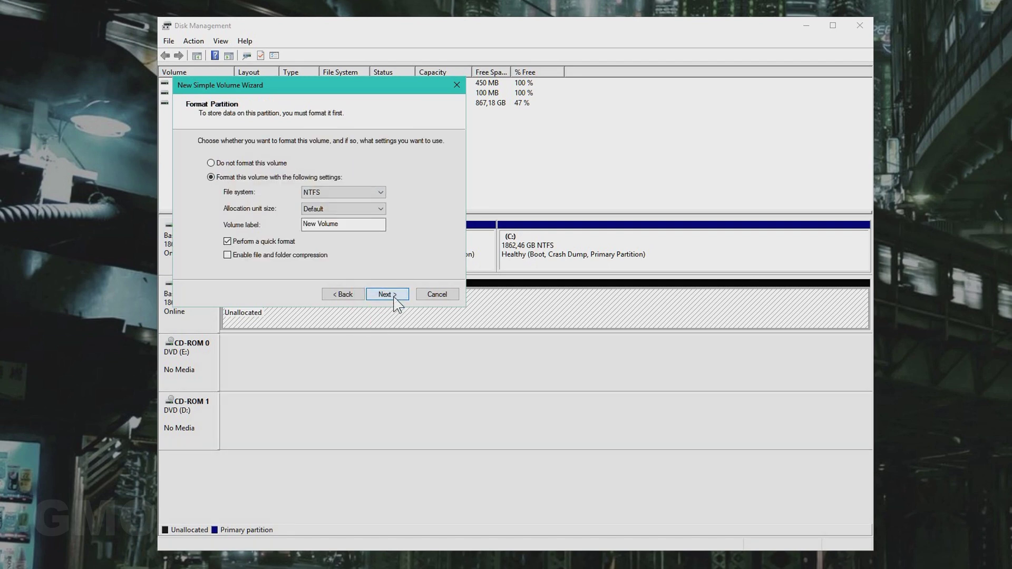
{"action": "left_click", "coordinate": [342, 193]}
{"action": "left_click", "coordinate": [341, 196]}
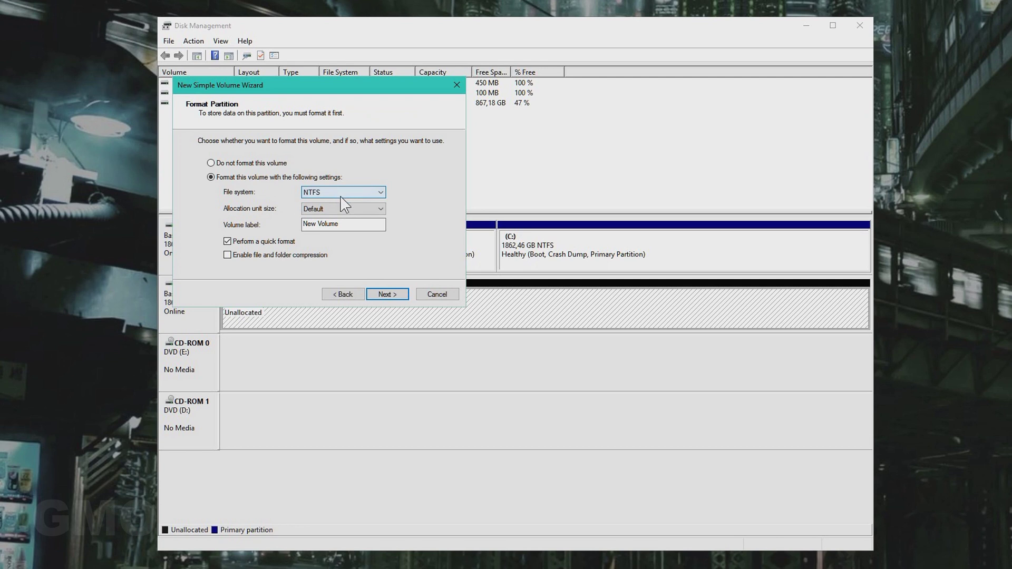
{"action": "left_click", "coordinate": [381, 294]}
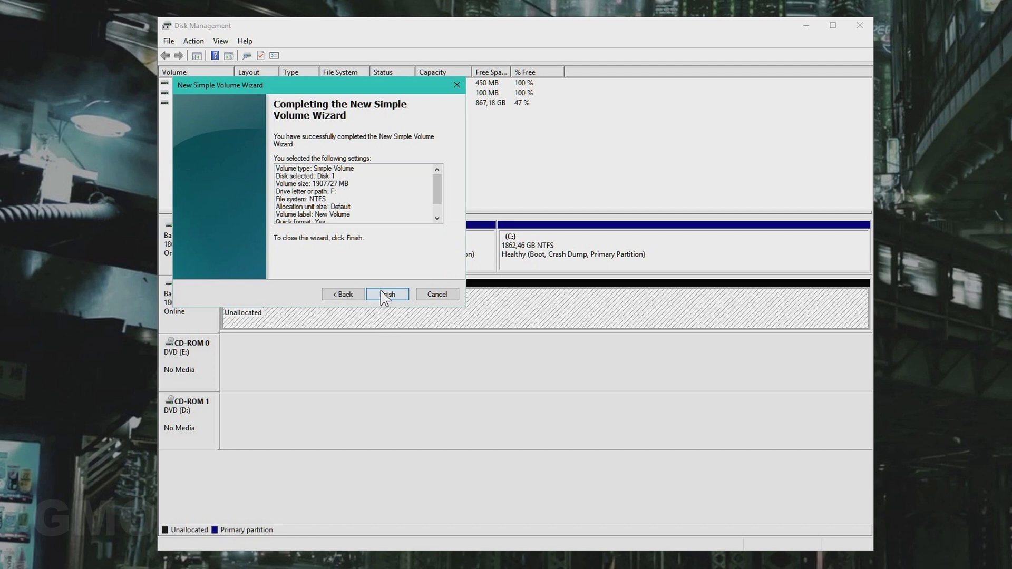
Cancel the New Simple Volume wizard so no volume is created.
{"action": "left_click", "coordinate": [436, 297]}
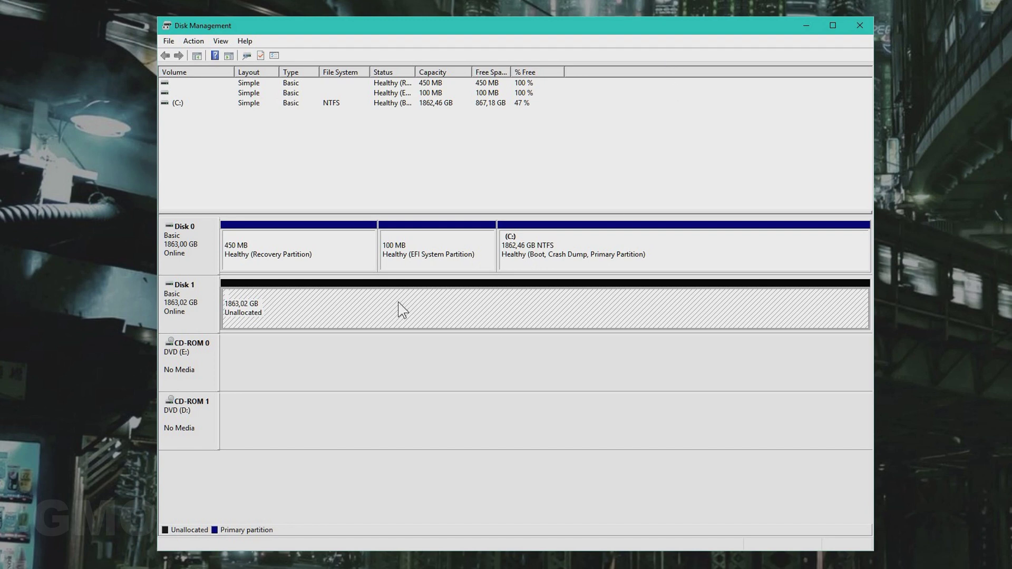
Restart the volume wizard, revisit the 1907727 MB size page, then cancel it.
{"action": "right_click", "coordinate": [372, 312]}
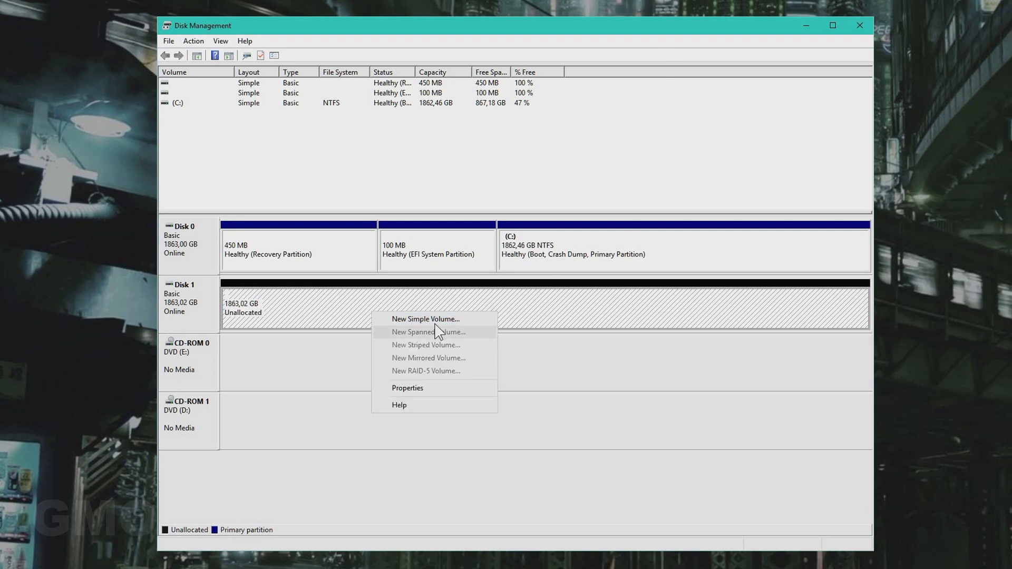
{"action": "left_click", "coordinate": [375, 318]}
{"action": "left_click", "coordinate": [387, 295]}
{"action": "left_click", "coordinate": [392, 295]}
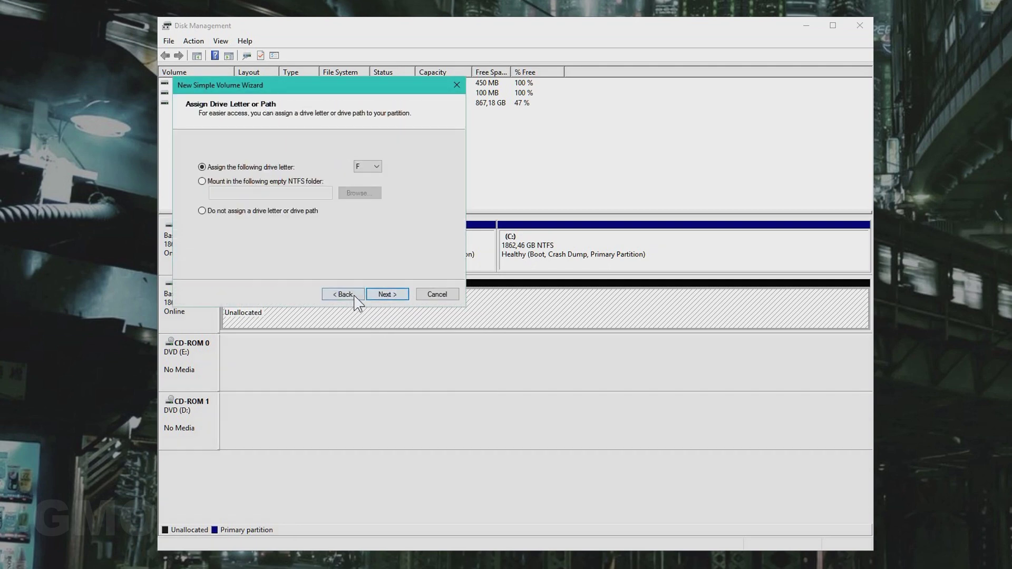
{"action": "left_click", "coordinate": [354, 297]}
{"action": "left_click", "coordinate": [326, 204]}
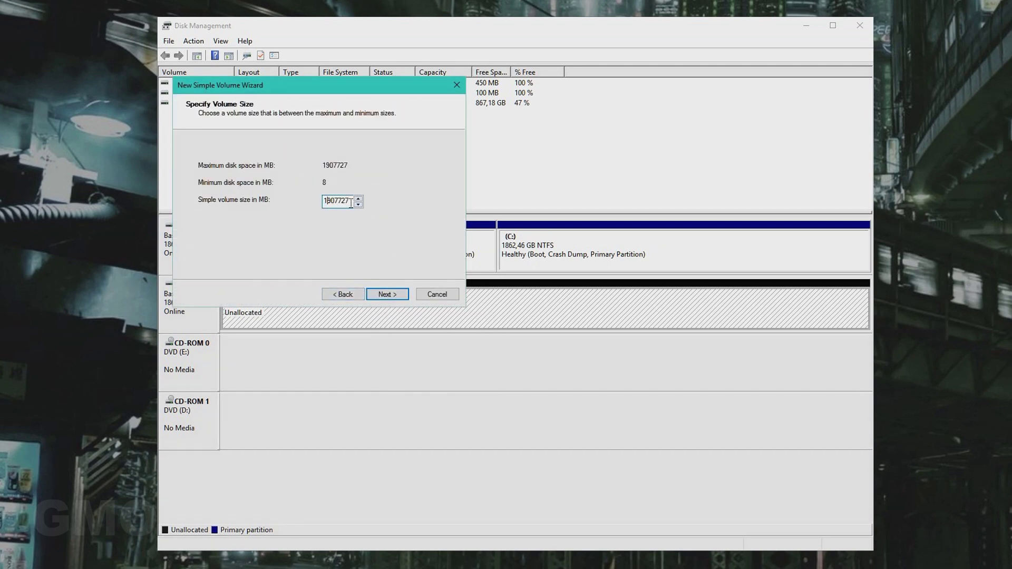
{"action": "left_click_drag", "start_coordinate": [350, 204], "coordinate": [320, 204]}
{"action": "left_click", "coordinate": [349, 203]}
{"action": "left_click", "coordinate": [441, 295]}
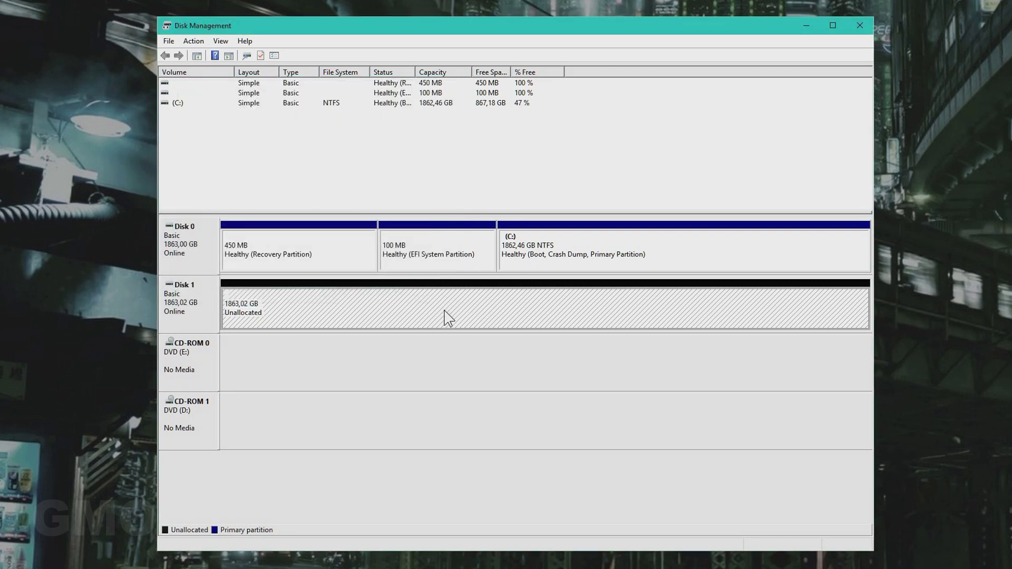